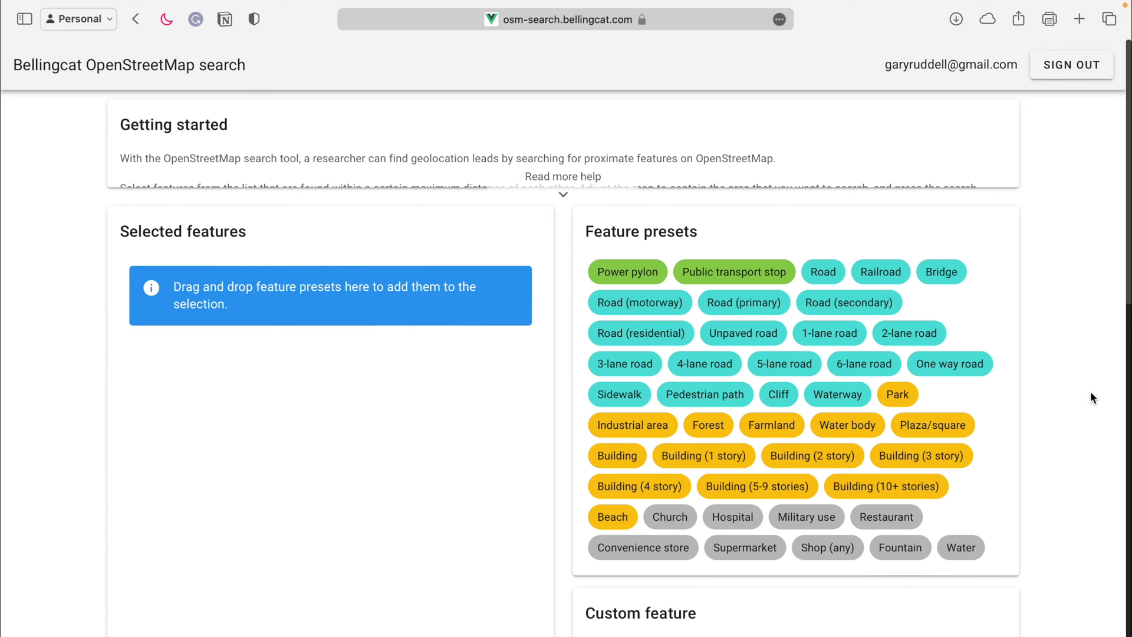
Step: Expand and collapse the getting-started help, then switch to the Rome.jpg piazza photo
click(563, 176)
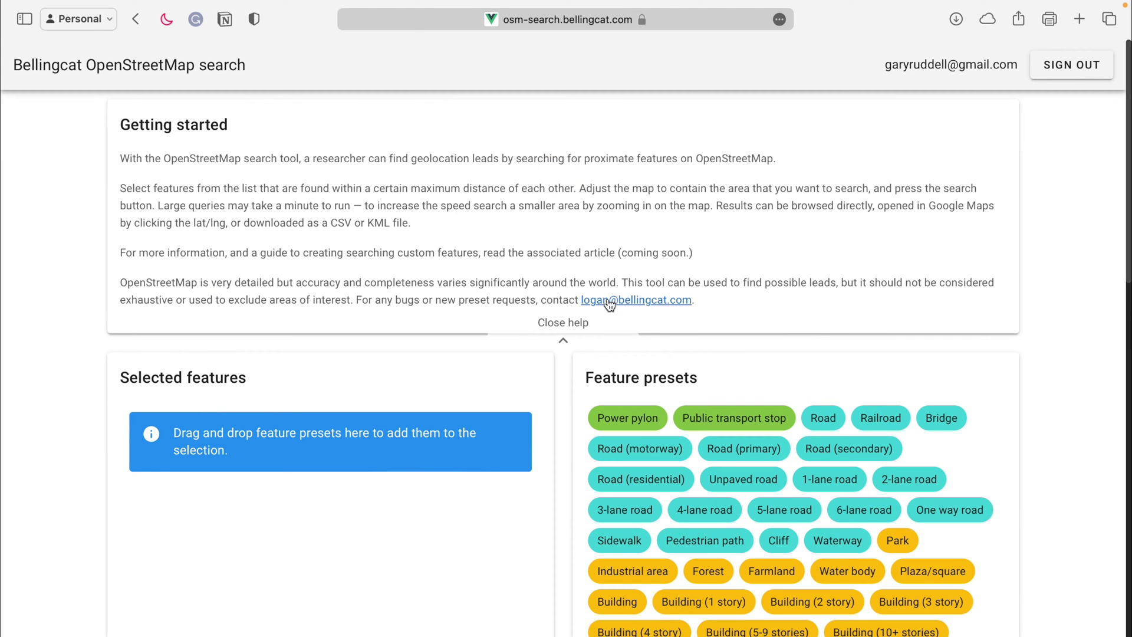
click(565, 335)
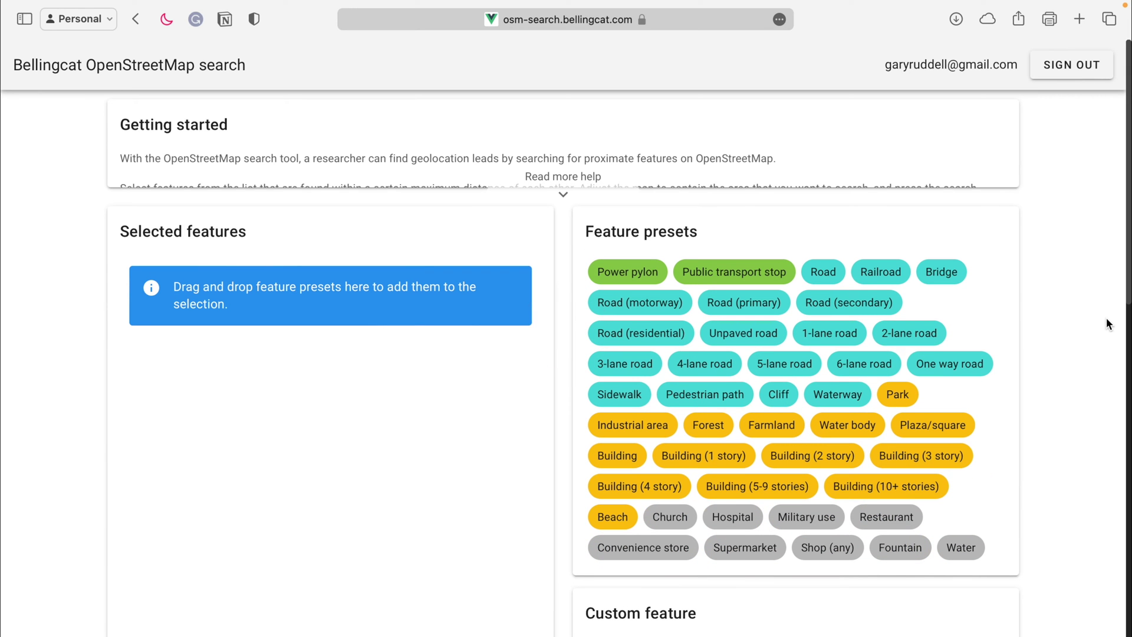
key(ctrl+Left)
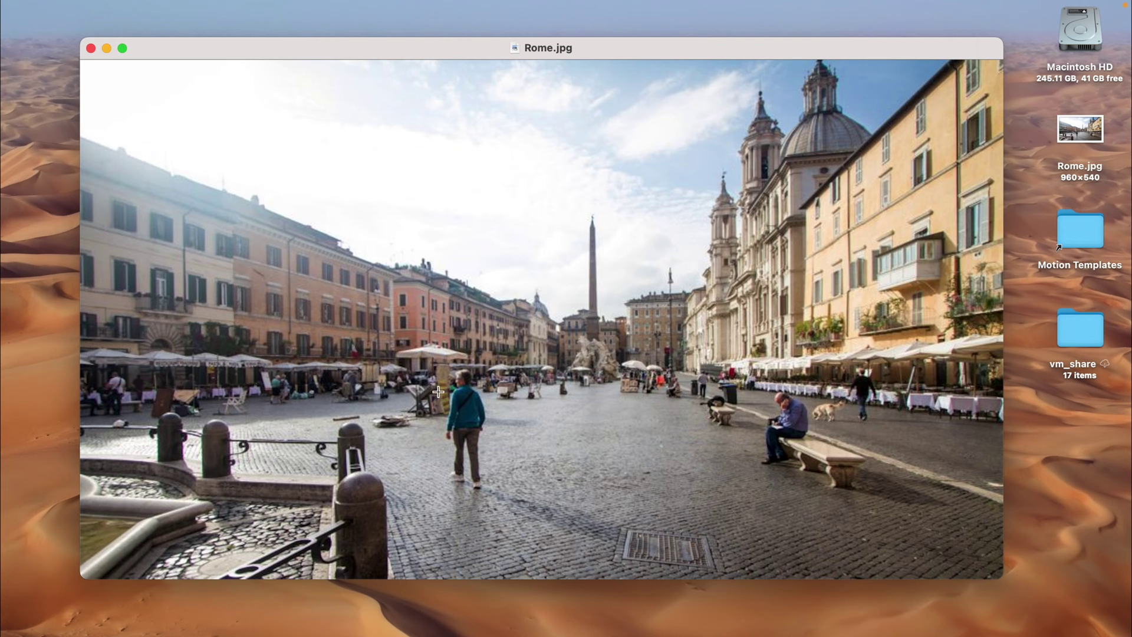
drag(306, 371, 872, 505)
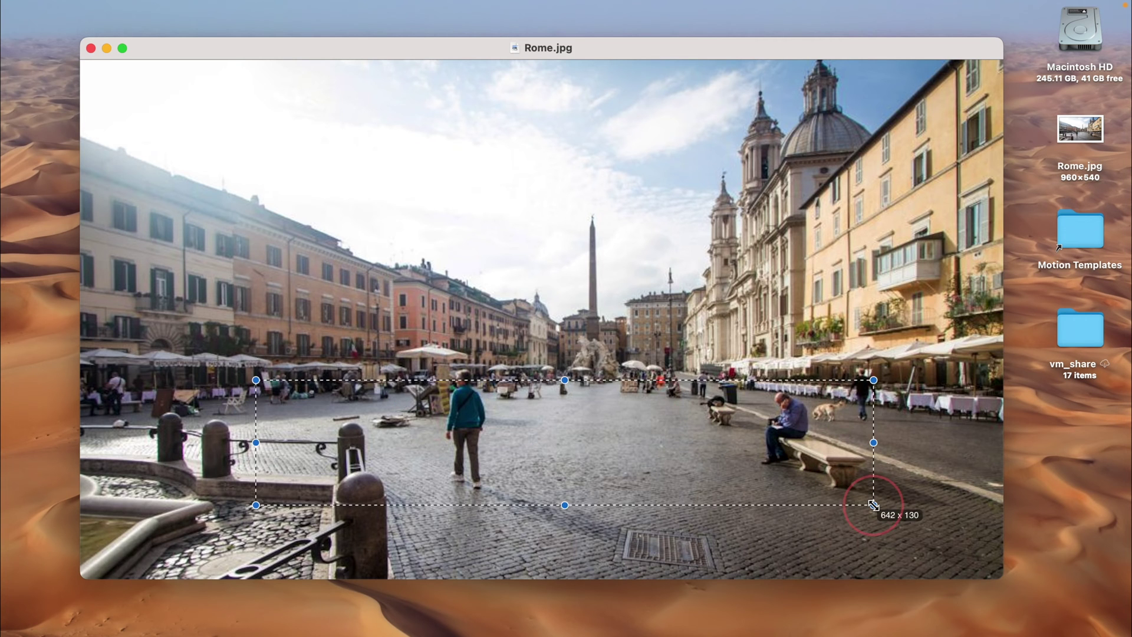
click(922, 477)
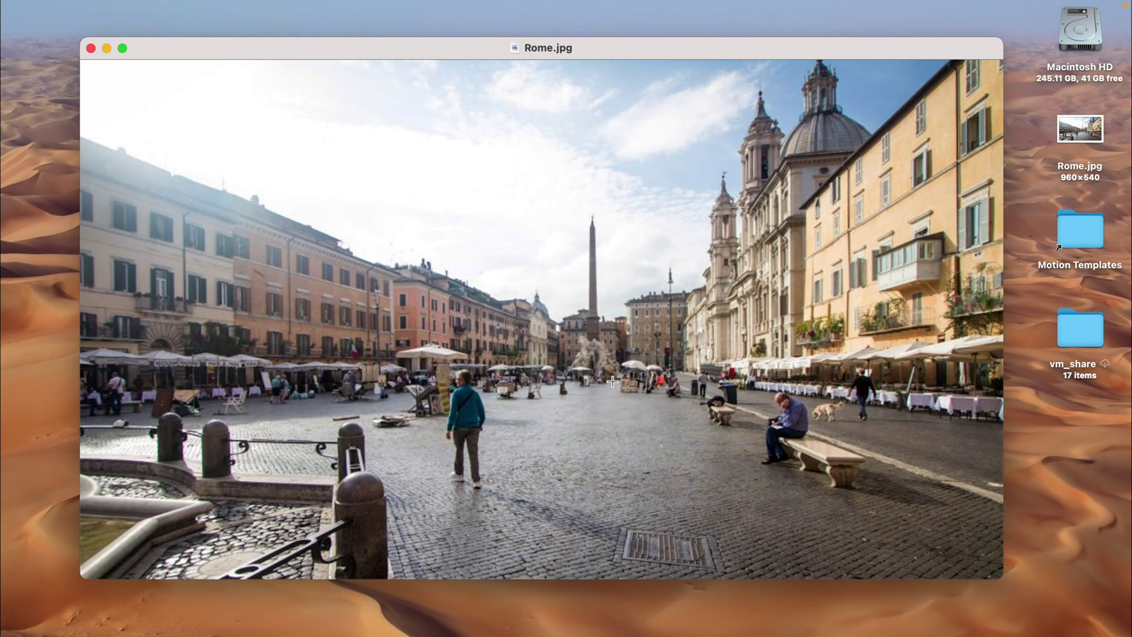
drag(597, 218, 572, 373)
drag(305, 431, 81, 568)
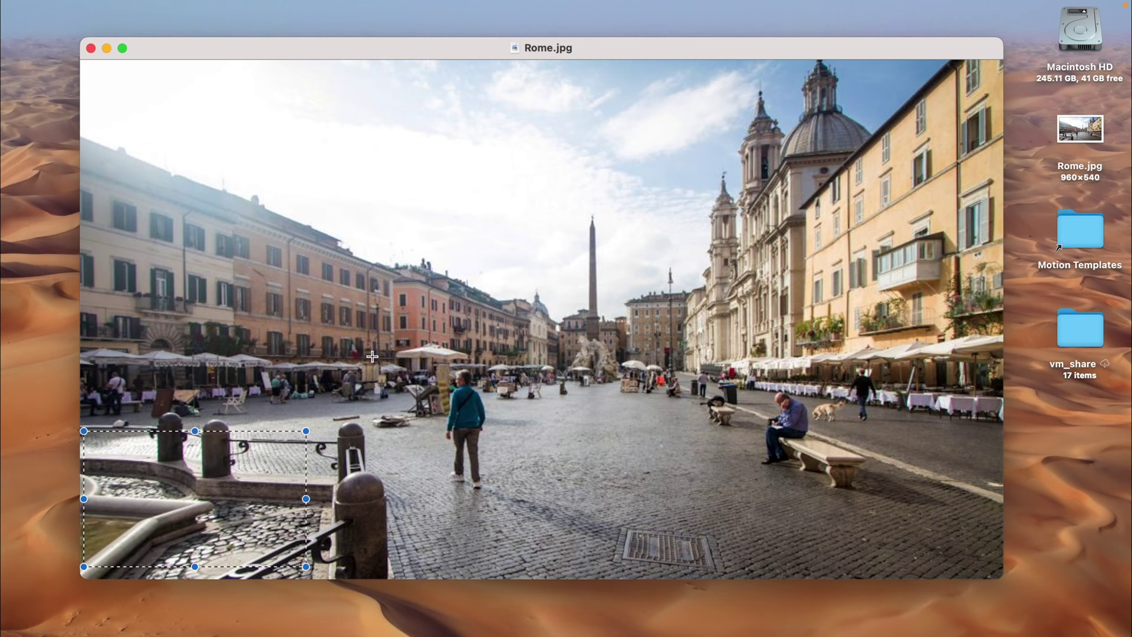
drag(355, 355, 123, 396)
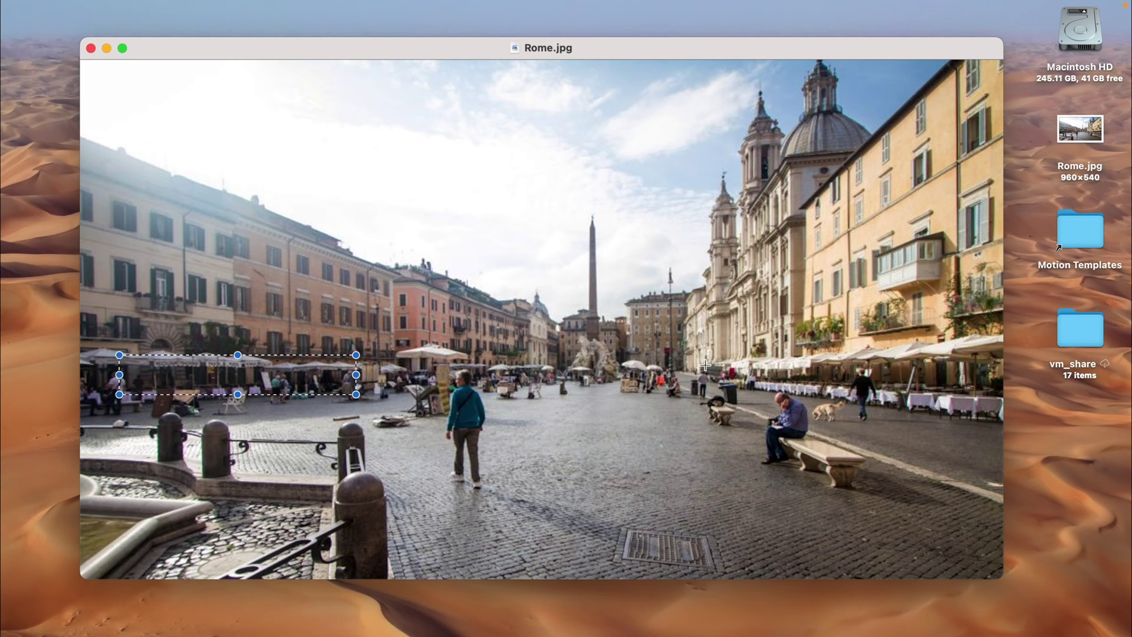
drag(697, 360, 840, 360)
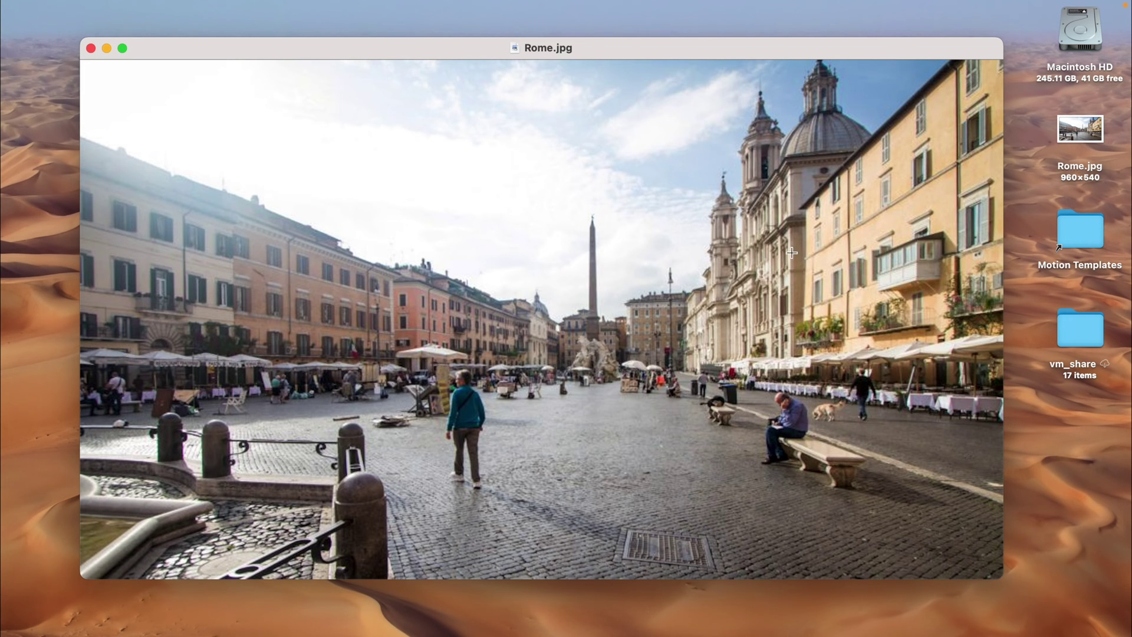
drag(821, 109, 704, 222)
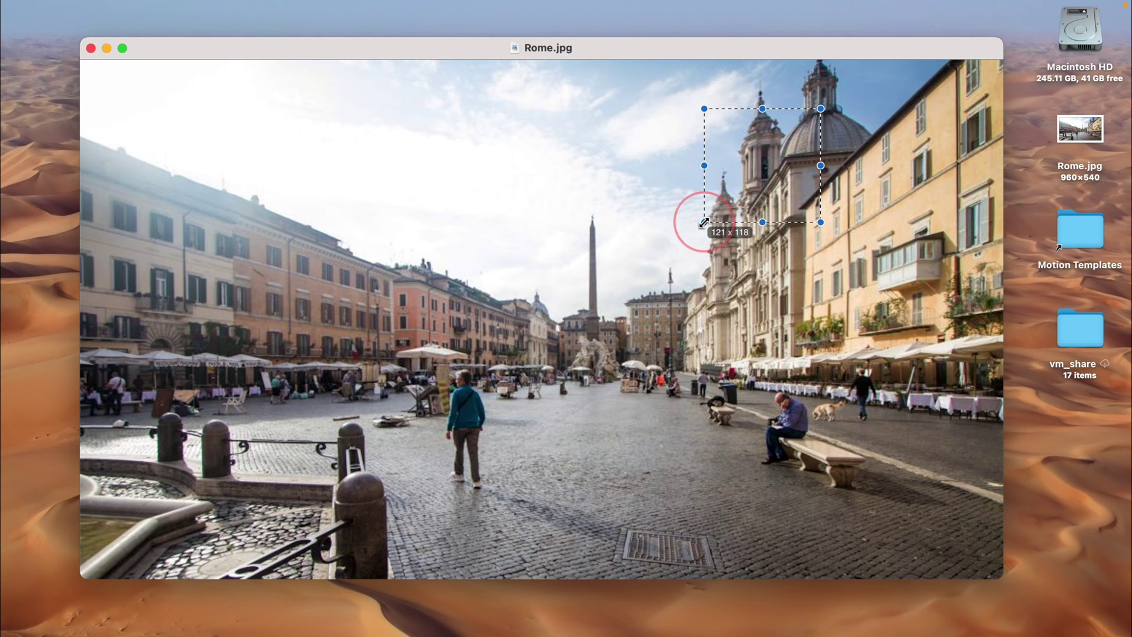
click(653, 305)
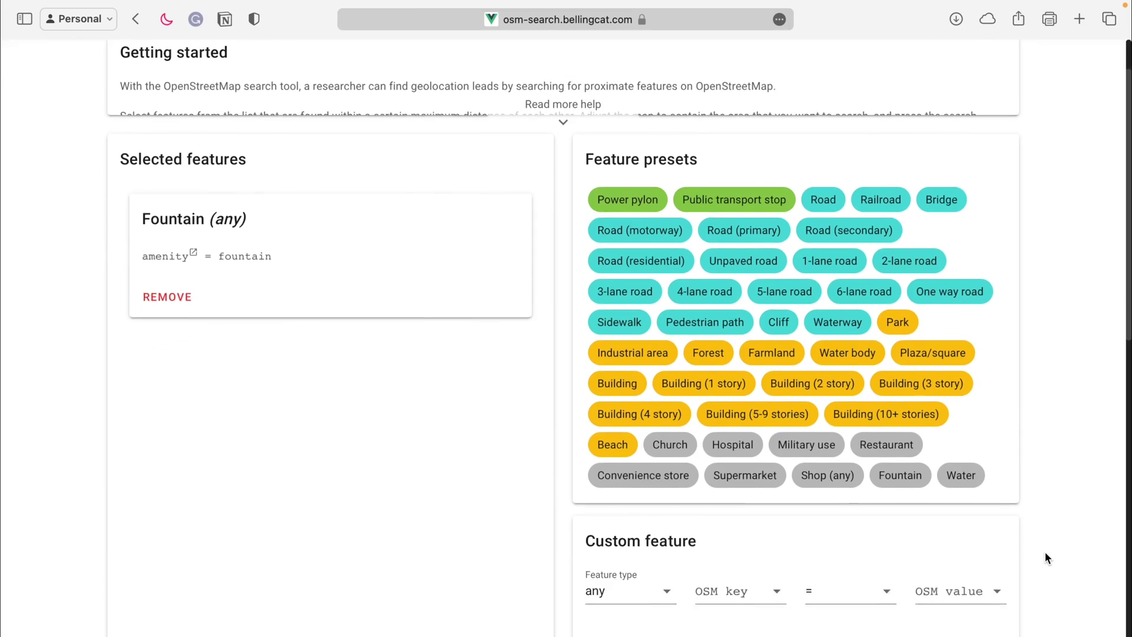
scroll(1047, 558, down, 3)
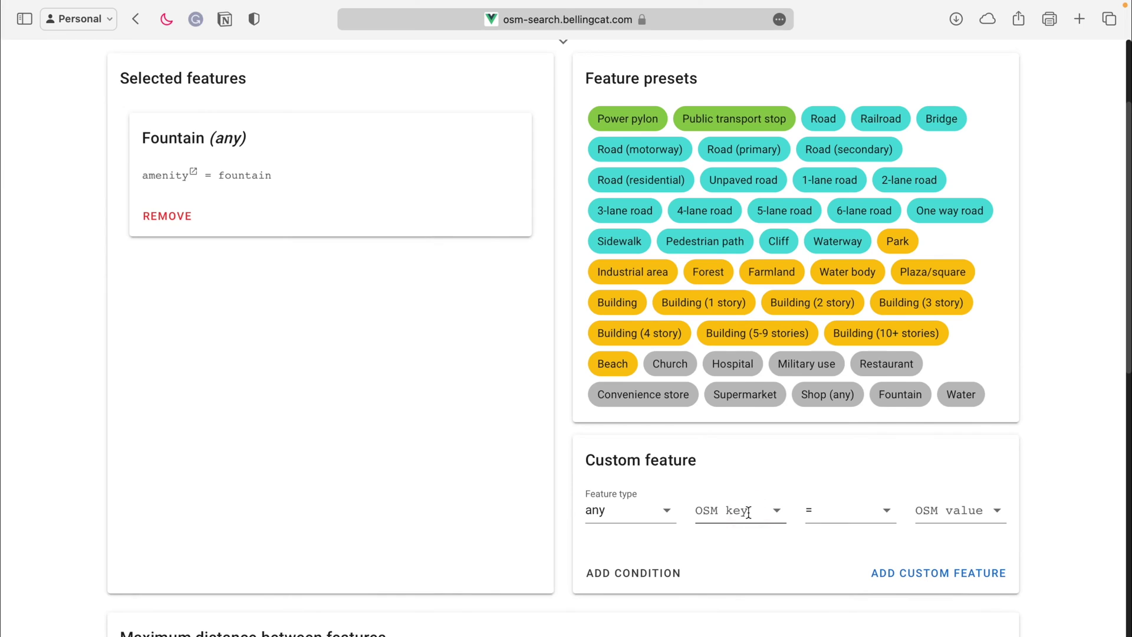
Step: Set the custom feature's OSM key to leaf_cycle by searching 'leaf'
click(748, 513)
scroll(771, 422, down, 5)
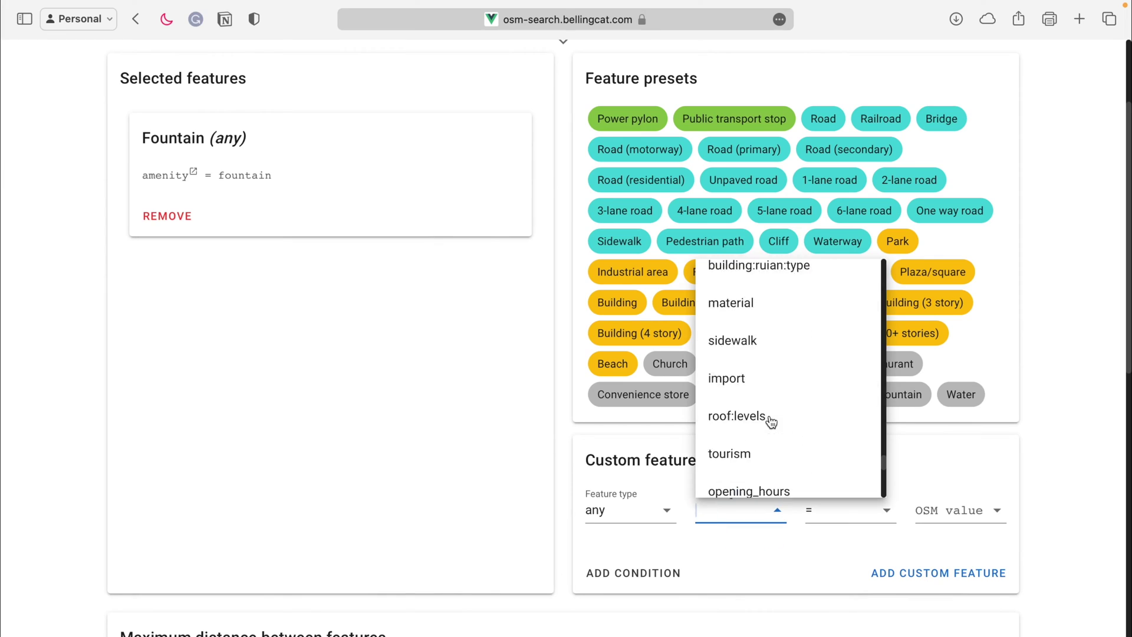
scroll(771, 421, up, 6)
text(leaf)
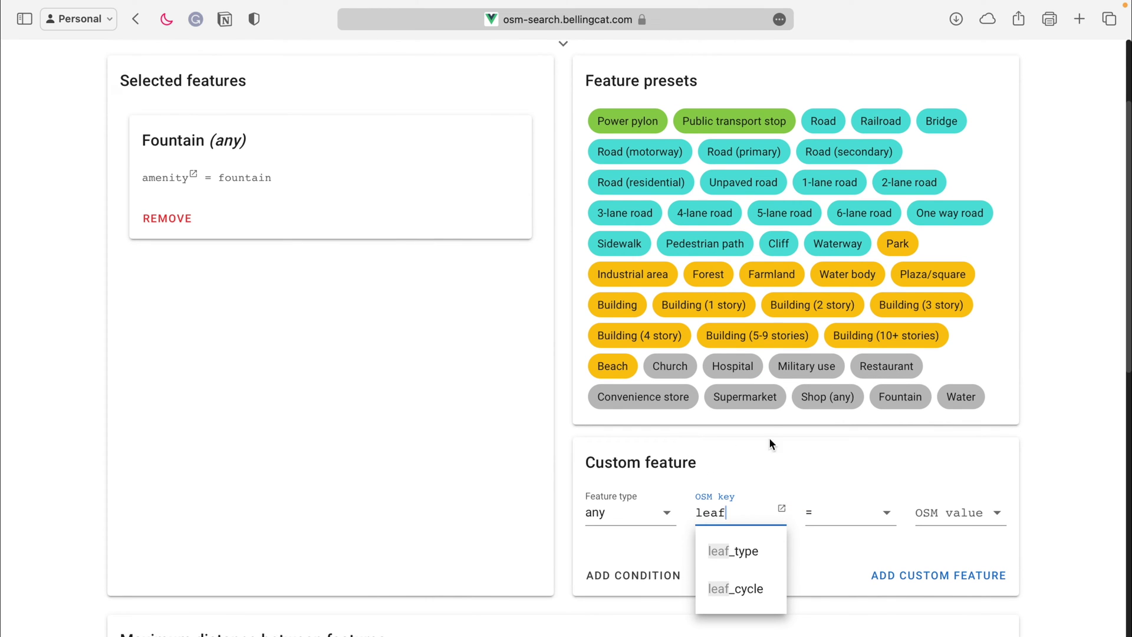
click(749, 587)
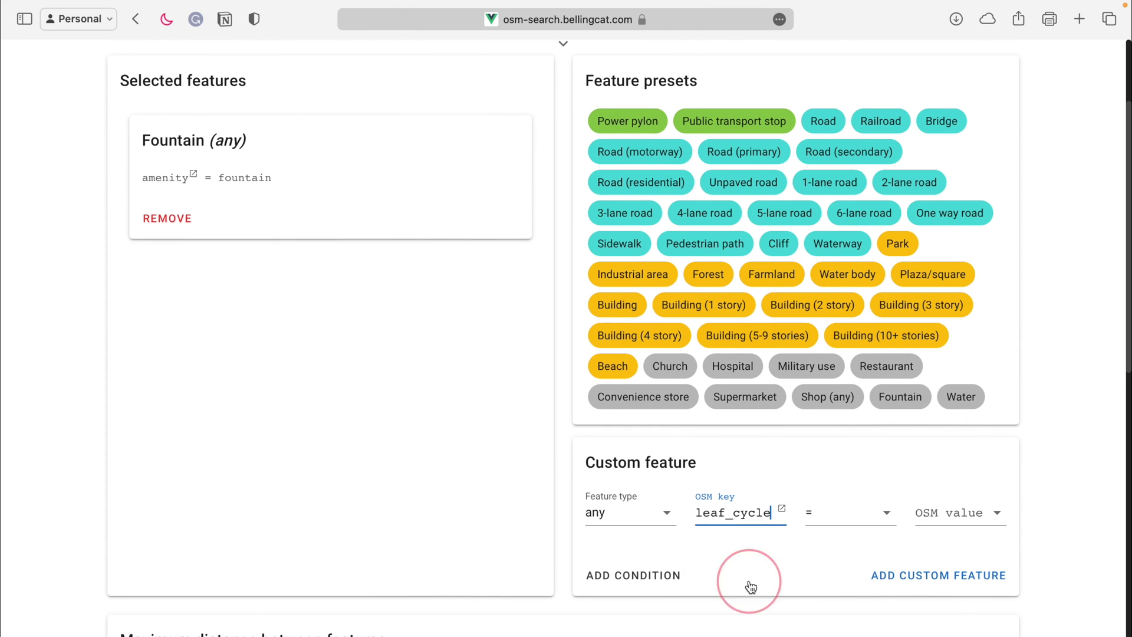
Step: Set the operator to != and open the leaf_cycle key documentation in a new tab
click(942, 513)
click(871, 513)
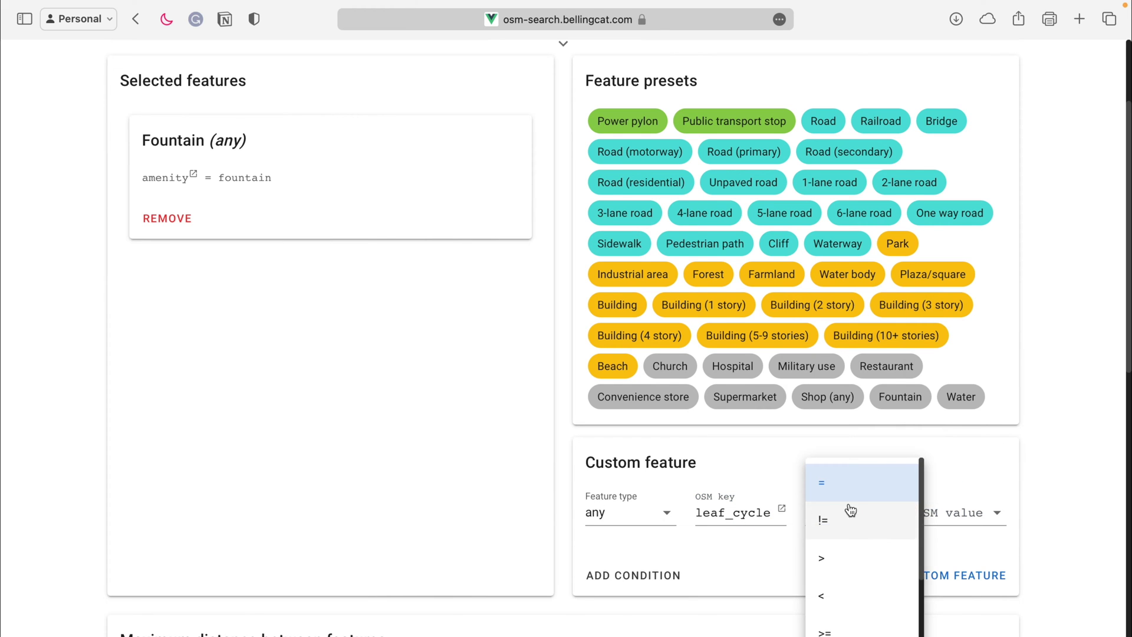
click(850, 493)
click(886, 514)
click(850, 522)
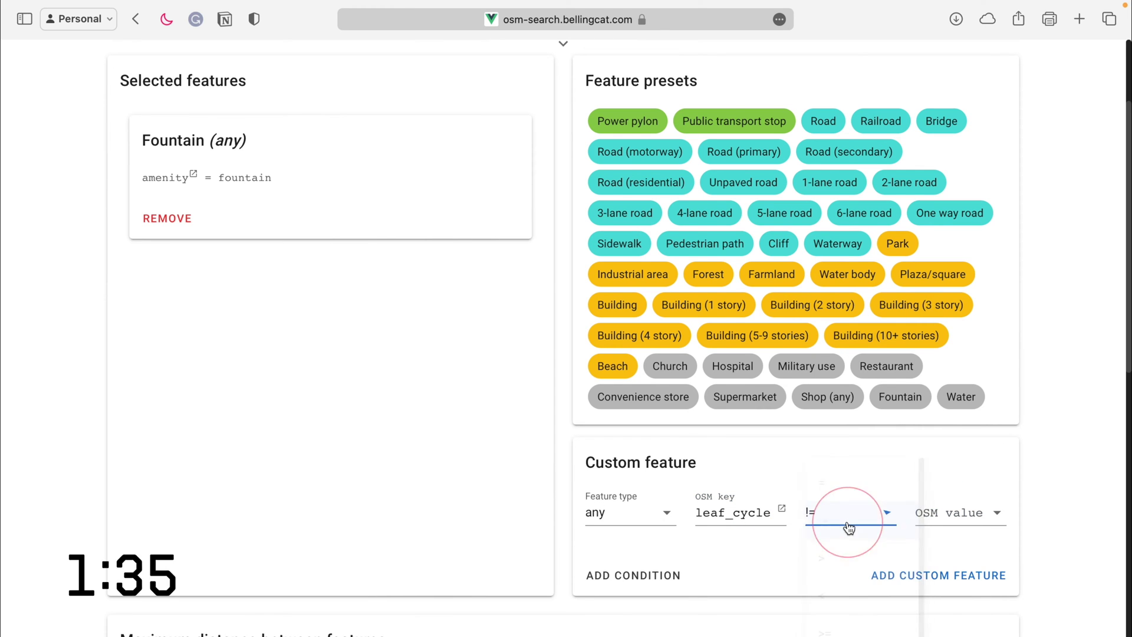
click(936, 513)
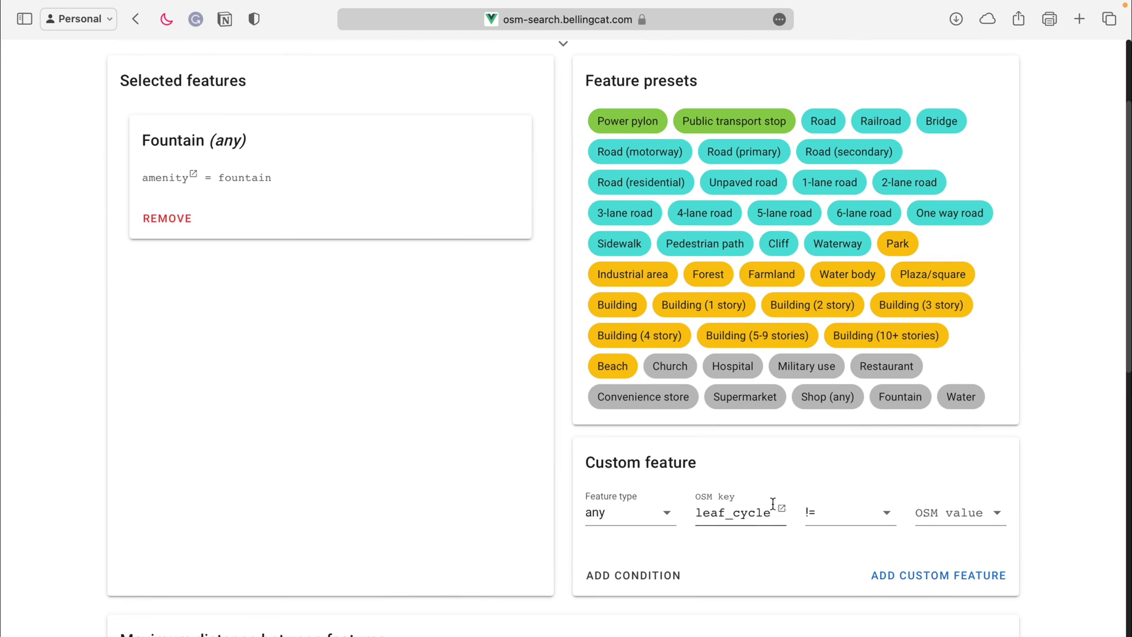
click(782, 511)
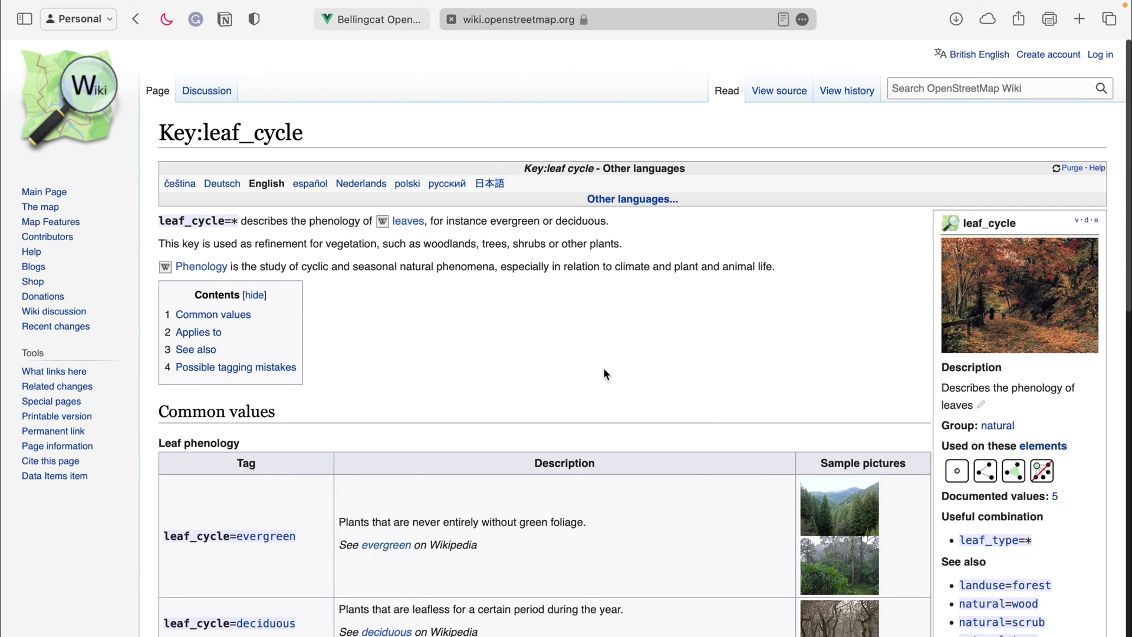
Step: Scroll the Key:leaf_cycle wiki page down to its Common values table
scroll(603, 374, down, 5)
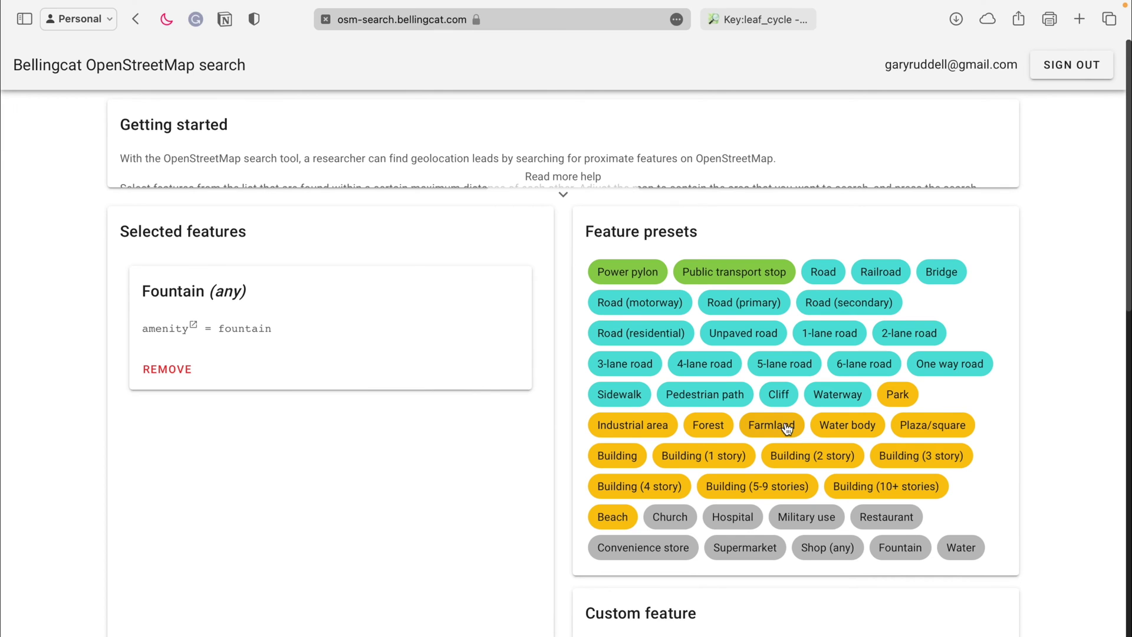
Step: Add Restaurant as a second feature and jump the search map to 'rome'
click(906, 518)
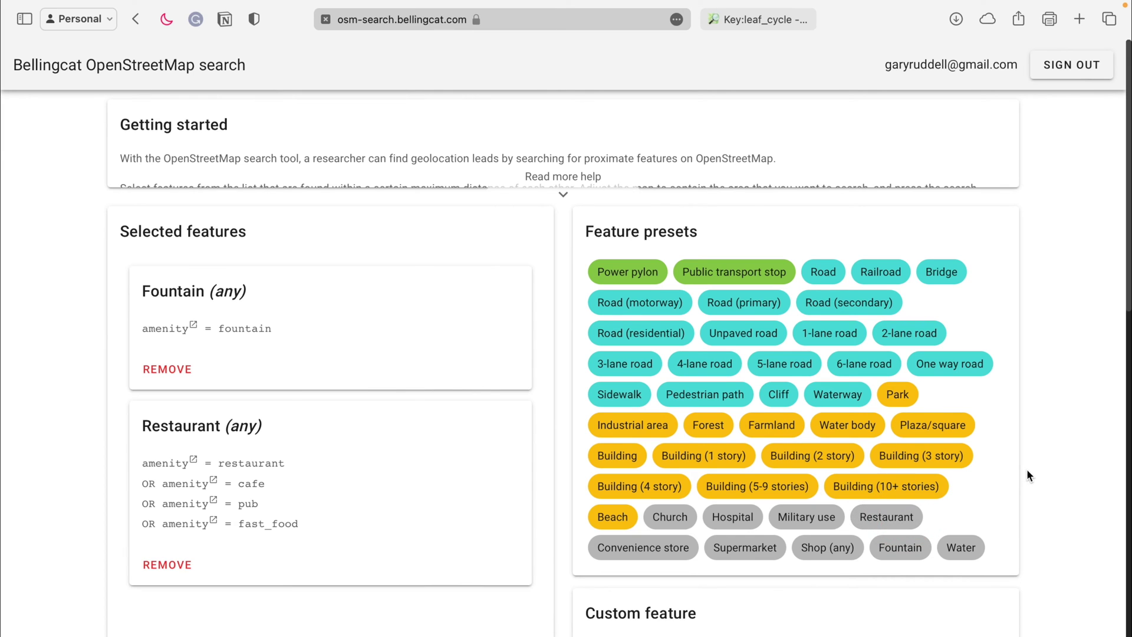
scroll(1027, 470, down, 15)
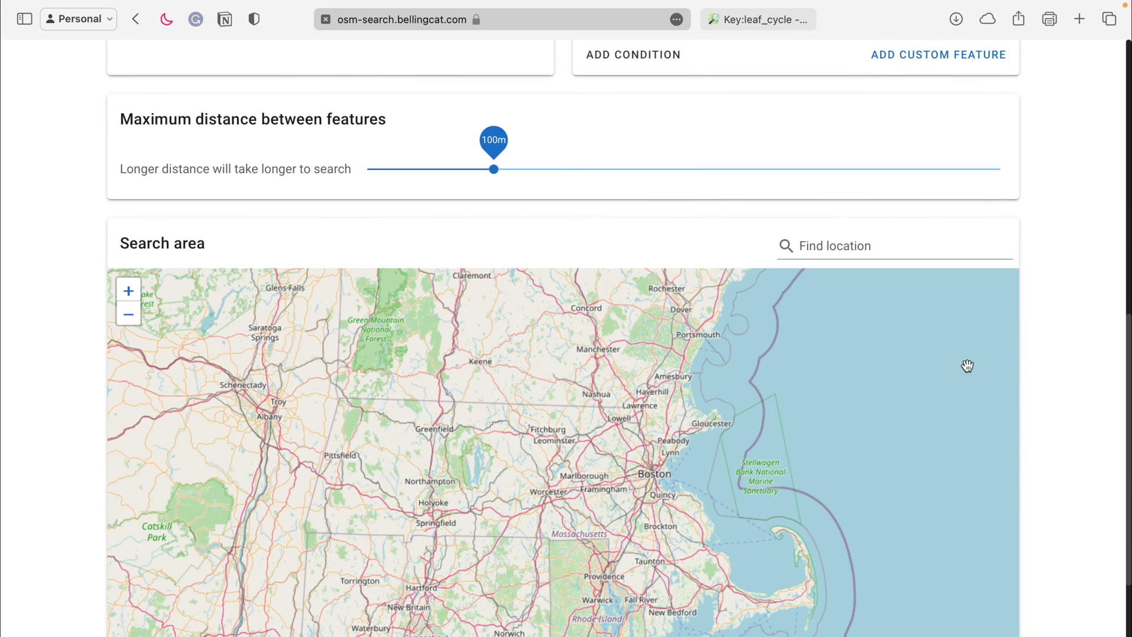
click(861, 244)
text(ro)
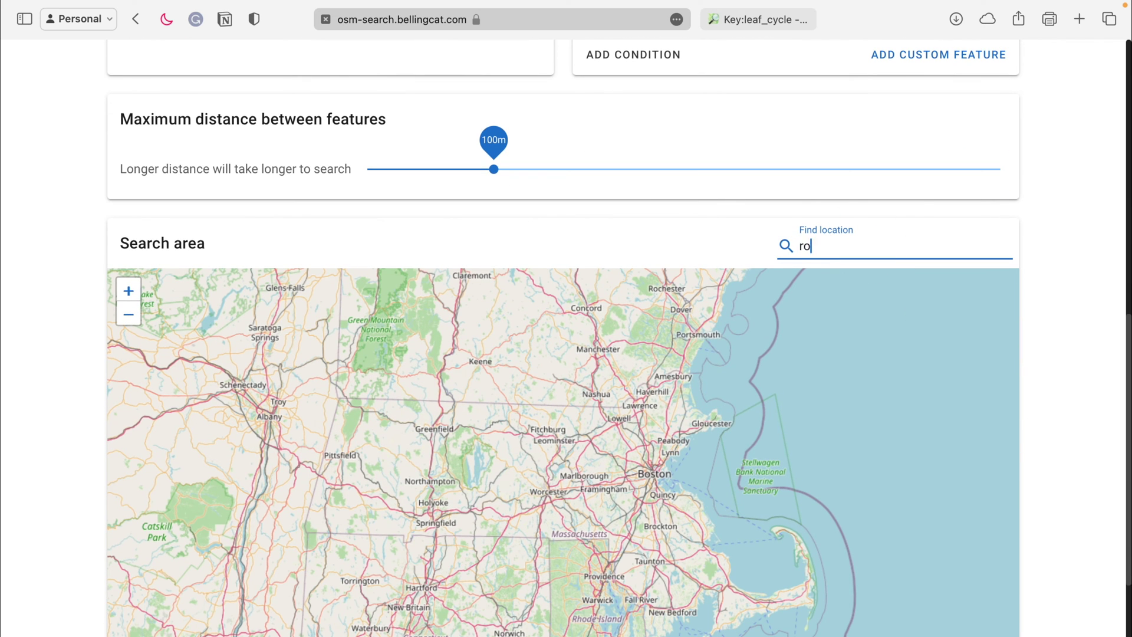
text(me)
key(Return)
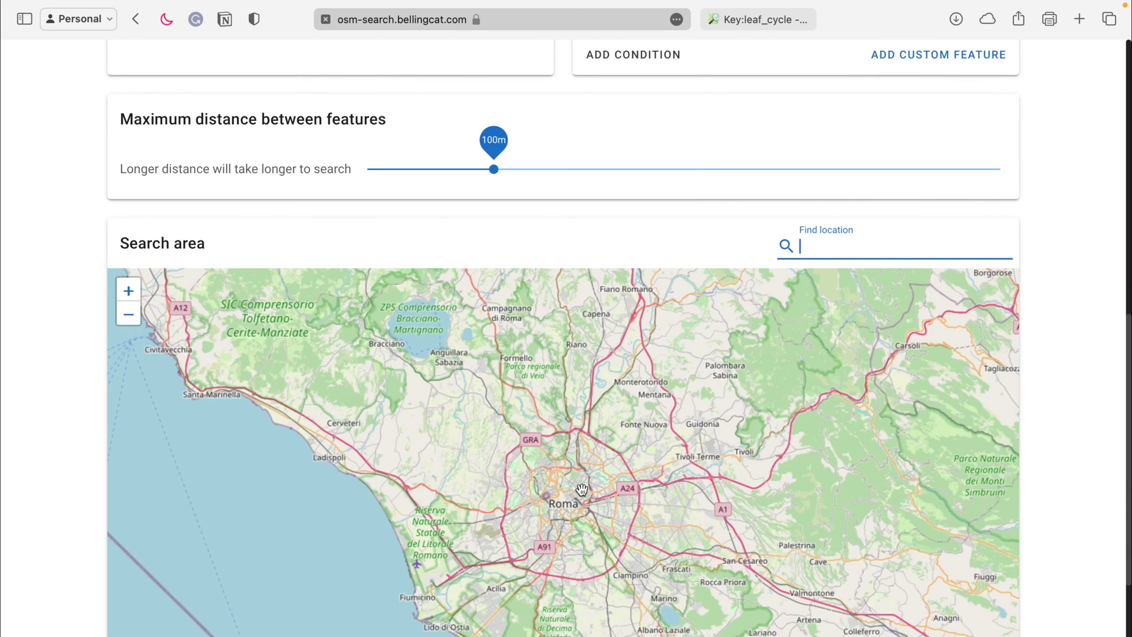
Step: Centre the search map on central Rome and bring back the Rome.jpg photo
scroll(560, 506, up, 3)
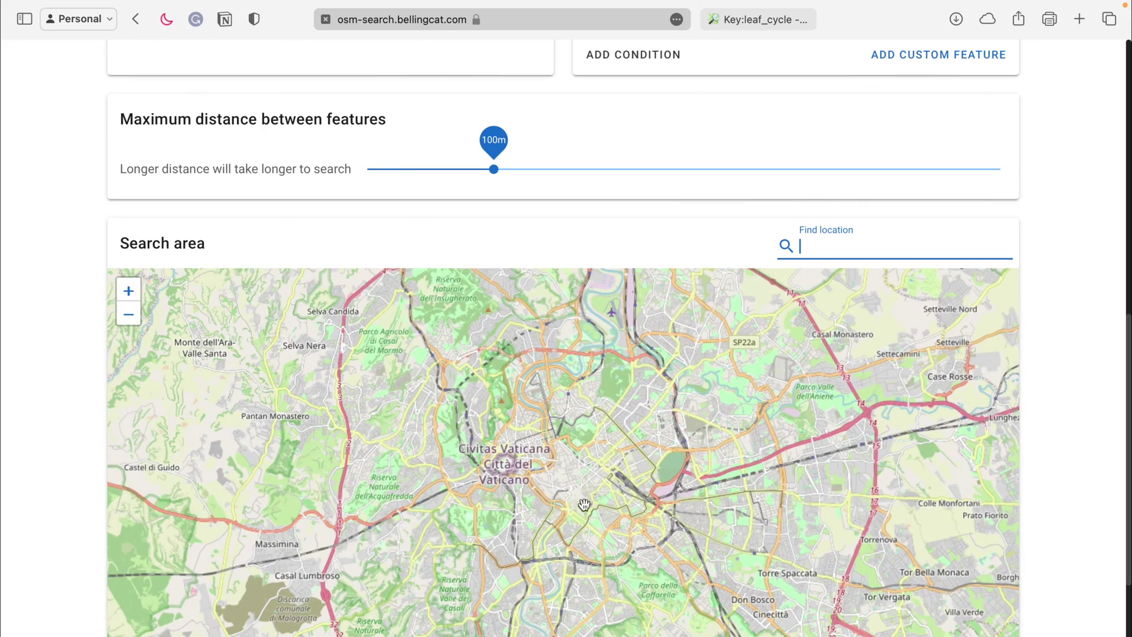
drag(595, 497, 589, 466)
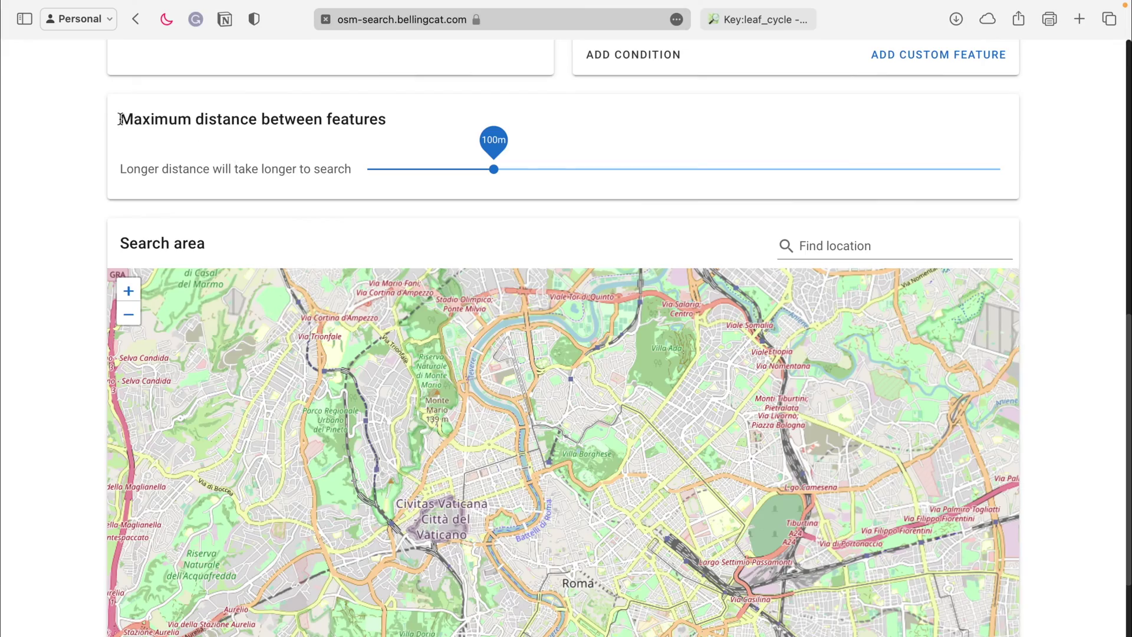
drag(120, 119, 392, 108)
Step: Draw selections around the lower-left fountain and the walking woman in Rome.jpg
click(356, 117)
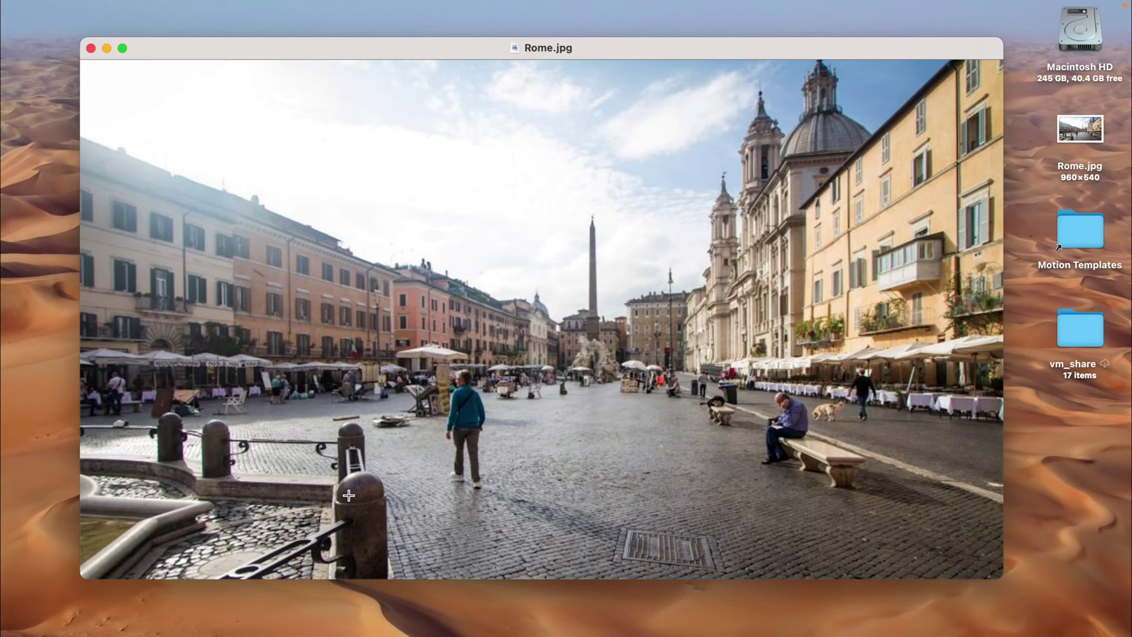
drag(328, 468, 261, 494)
click(219, 522)
click(910, 369)
click(878, 373)
drag(328, 459, 137, 549)
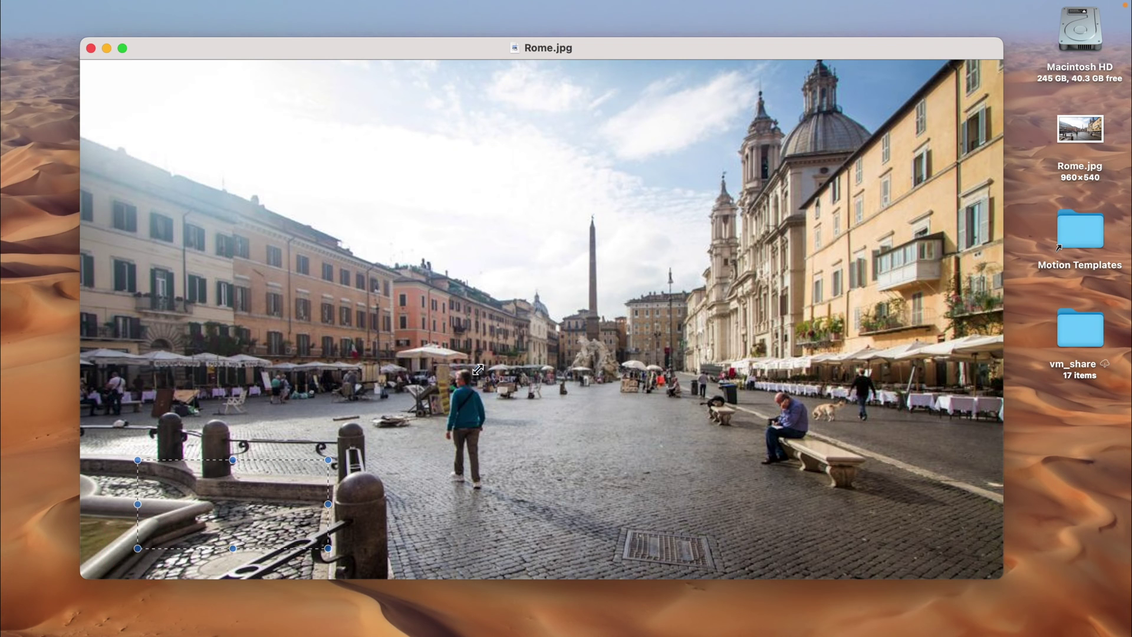
drag(478, 370, 468, 457)
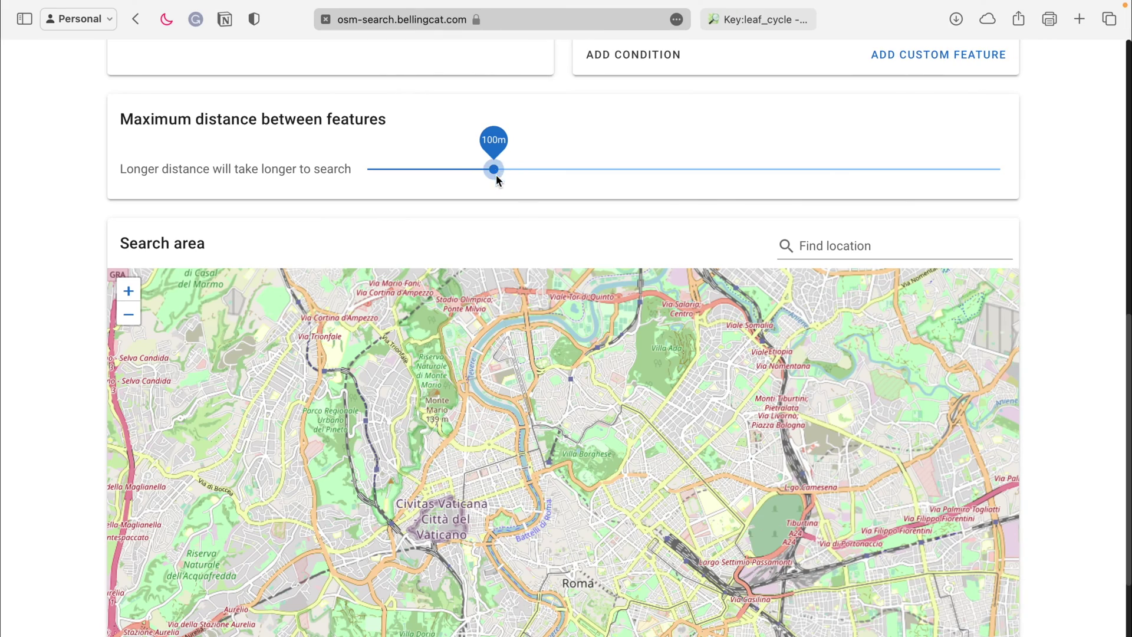
Step: Lower maximum feature distance from 100m to 31m and search, returning 23 results
drag(495, 179, 403, 171)
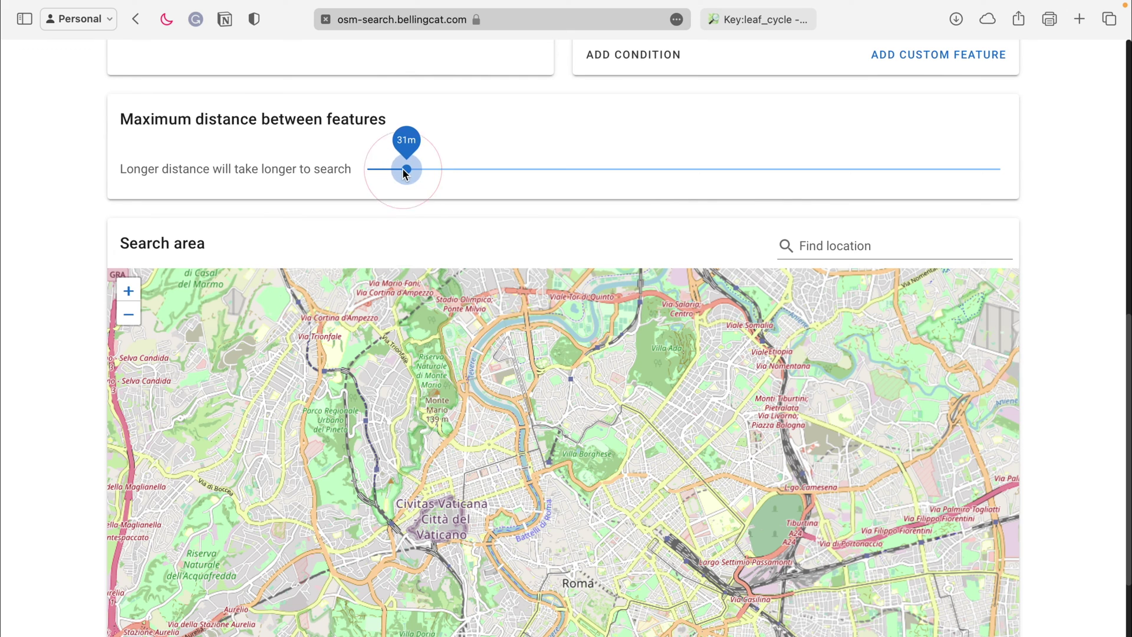
scroll(1076, 335, down, 5)
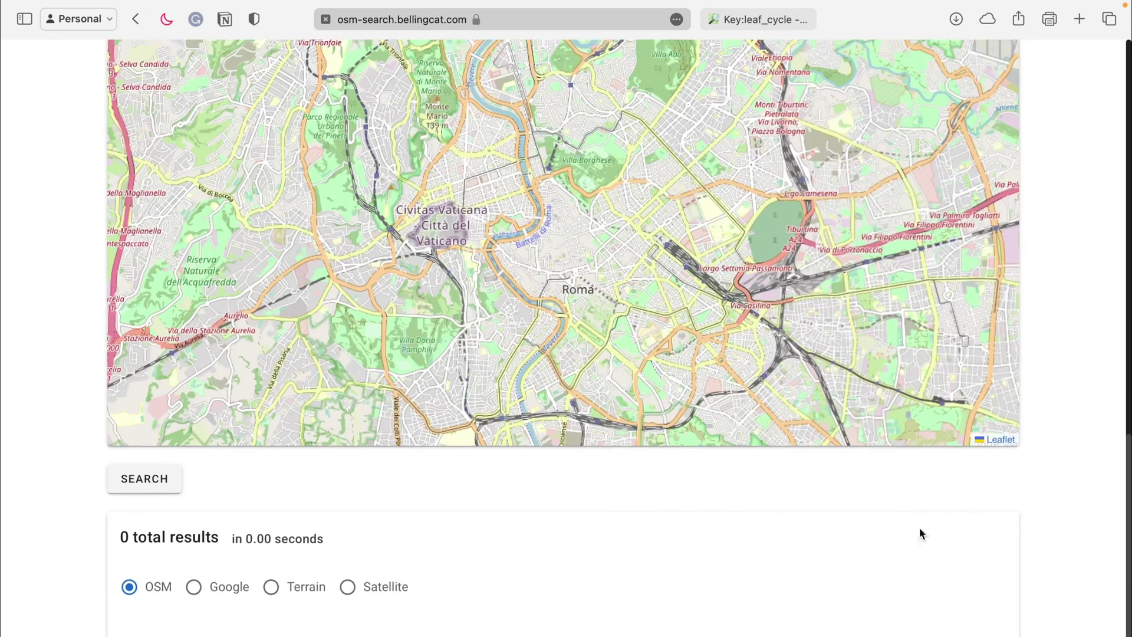
click(166, 492)
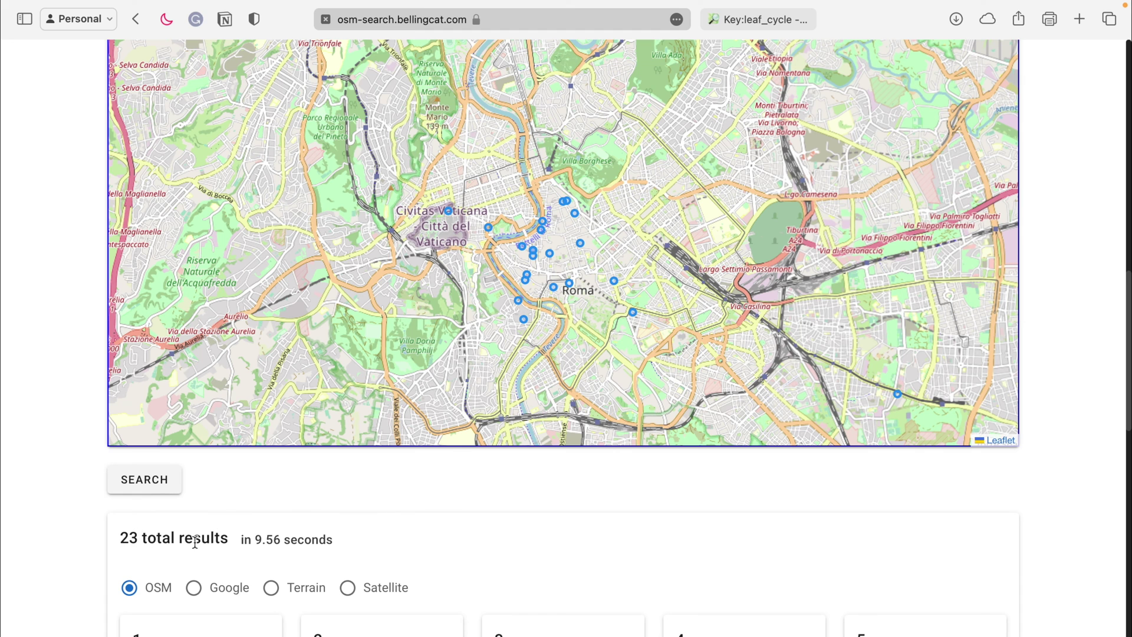
Step: Try Google and Terrain result previews, then settle on Satellite imagery thumbnails
double_click(268, 539)
click(358, 541)
scroll(1087, 554, down, 9)
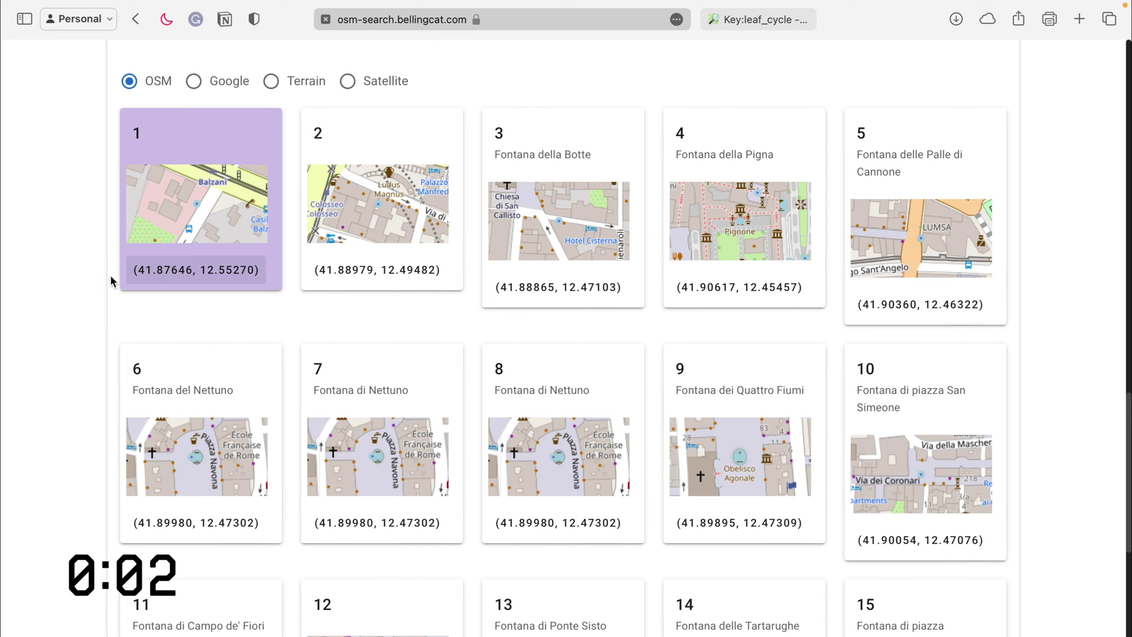
click(195, 81)
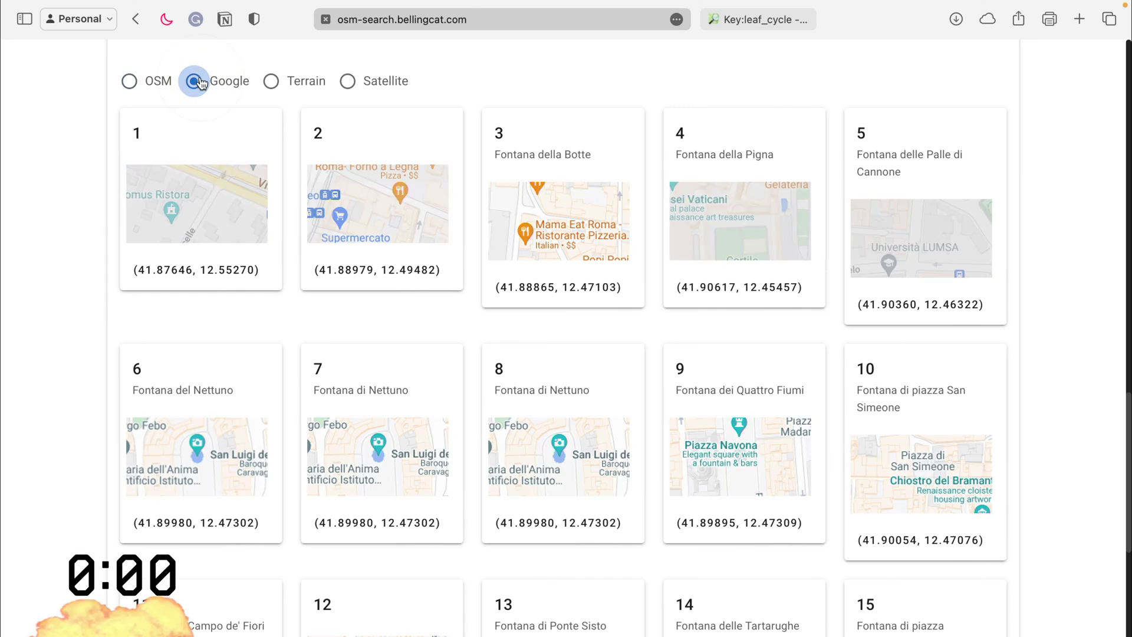
click(282, 84)
click(348, 82)
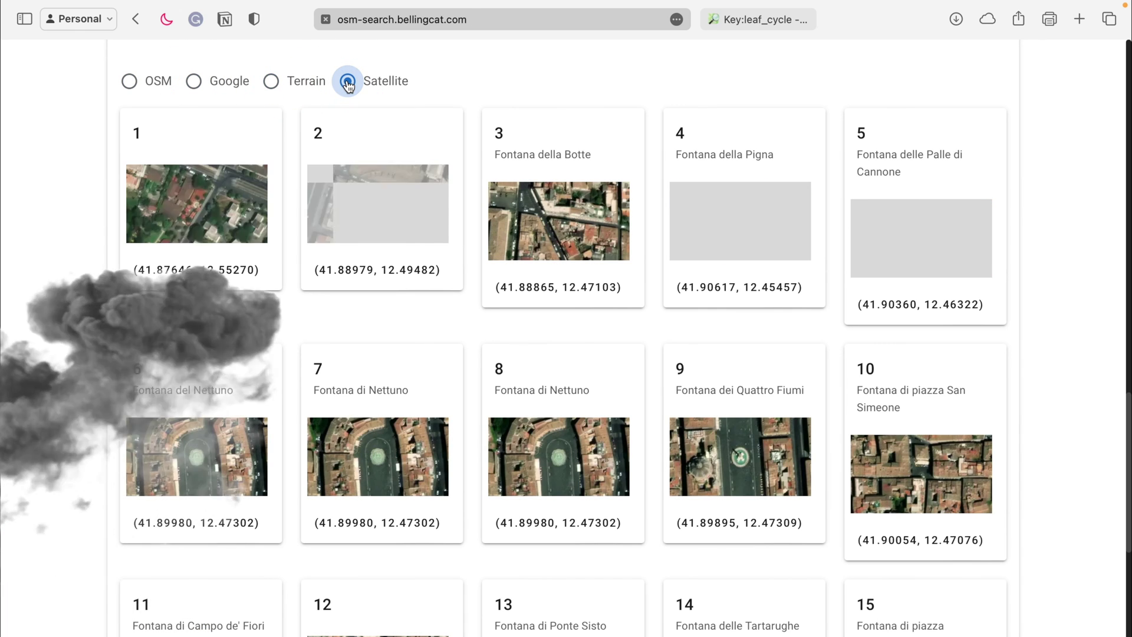